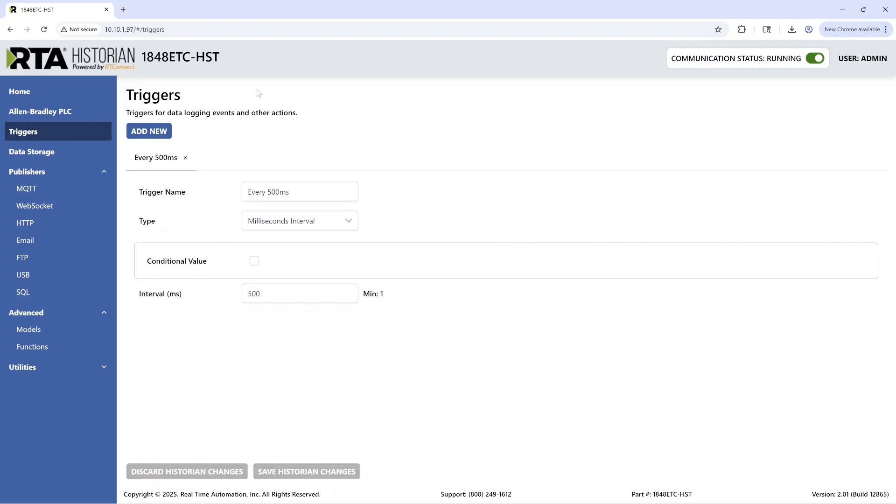
Step: Review the Allen-Bradley PLC's connection settings and its list of variables
click(59, 112)
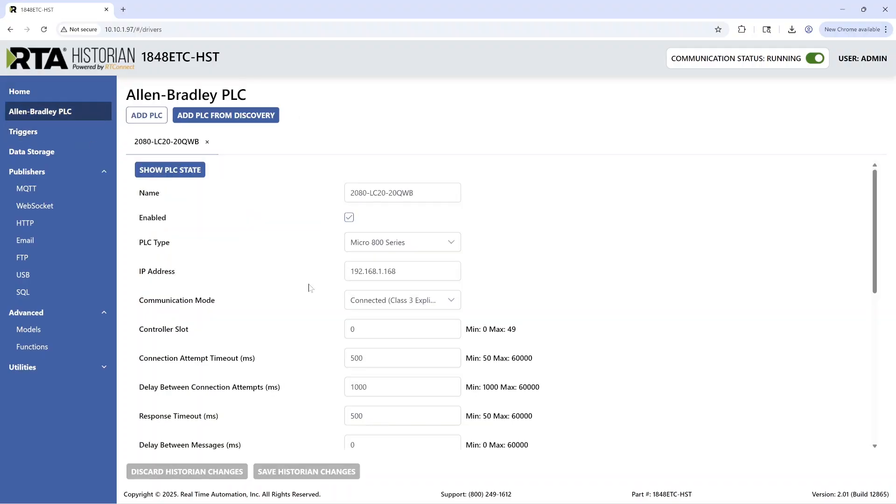
scroll(310, 287, down, 6)
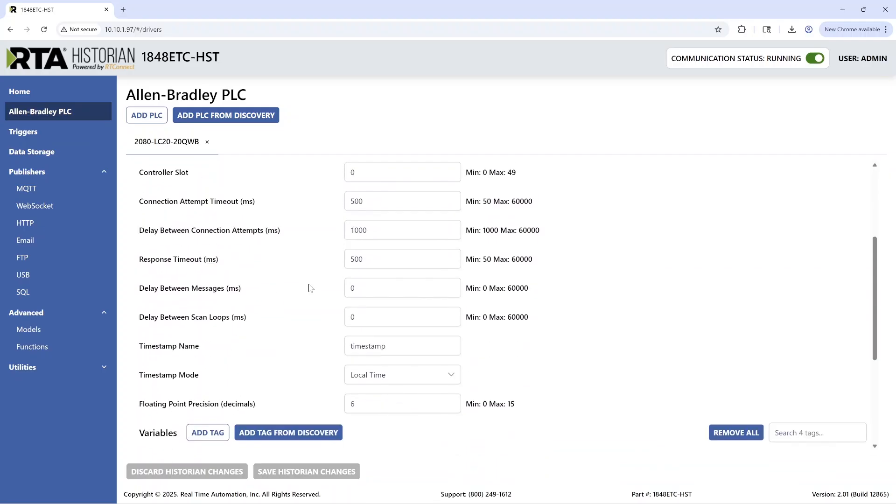
scroll(309, 287, down, 1)
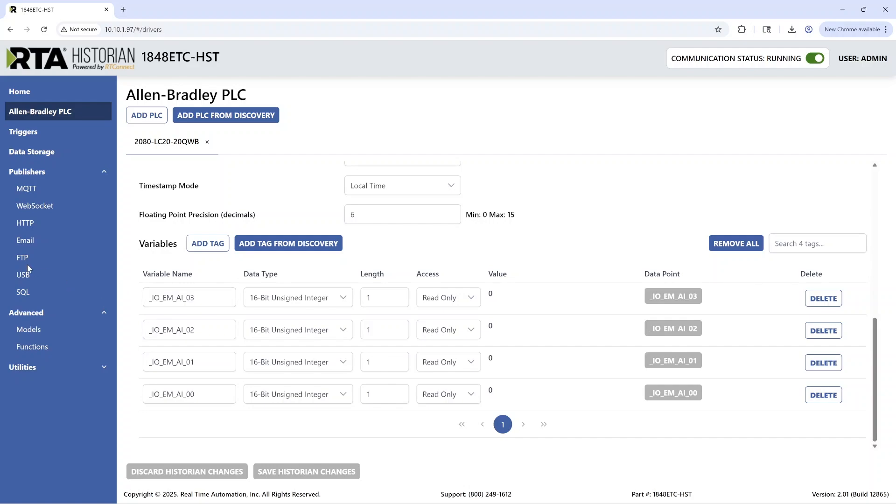
Step: Create a model by copying the 2080-LC20-20QWB PLC and name it Model
click(28, 332)
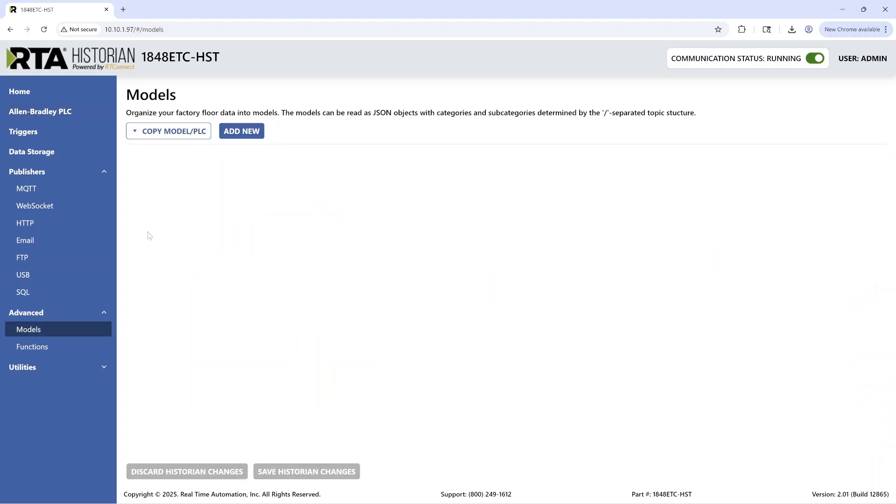
click(150, 134)
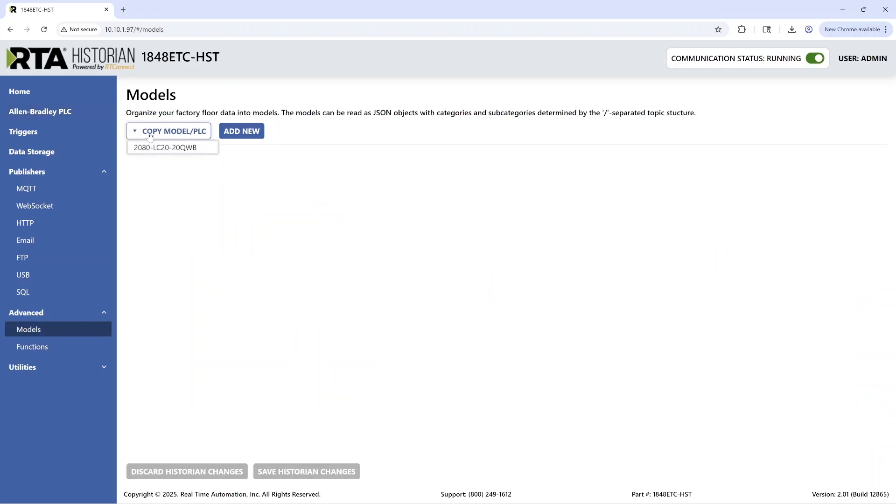
click(169, 153)
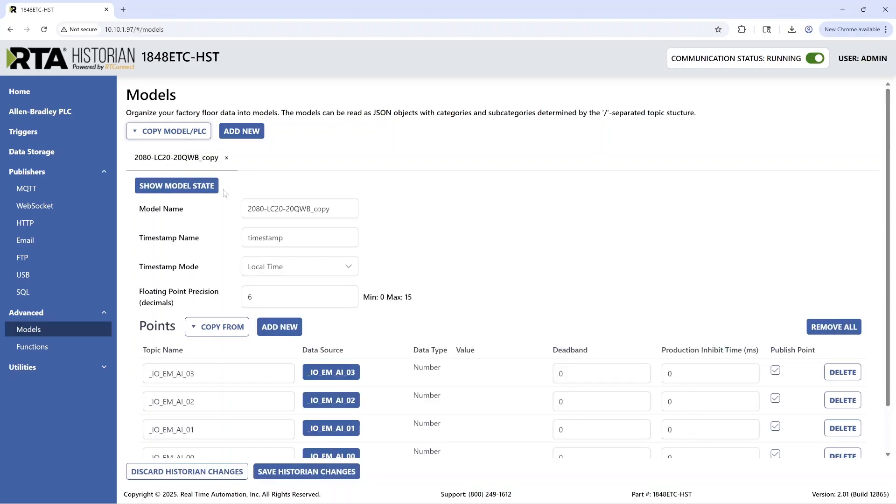
drag(330, 209, 248, 209)
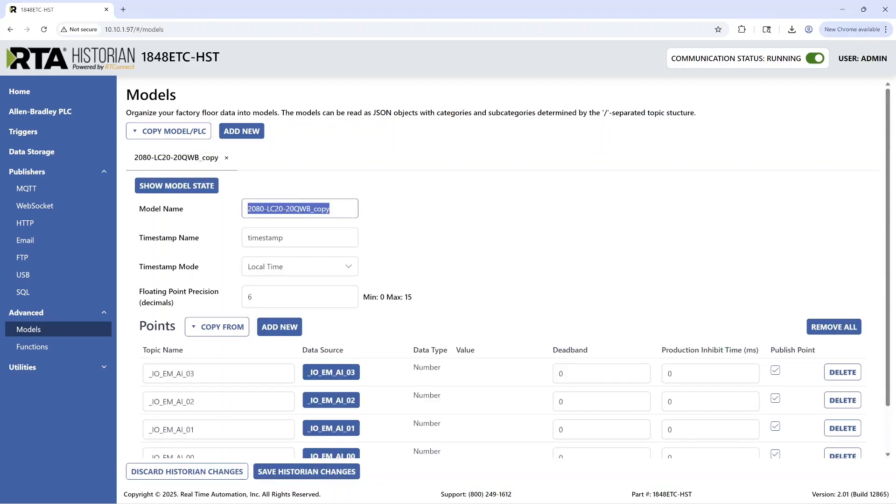
text(Model)
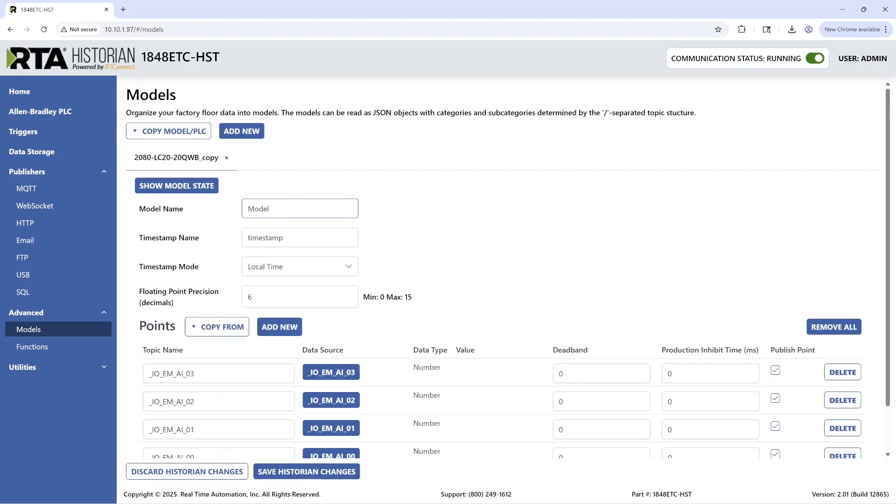
click(390, 210)
Step: Rename the model topics for _IO_EM_AI_03 and _IO_EM_AI_02 as Temperature and Pressure
scroll(392, 211, down, 2)
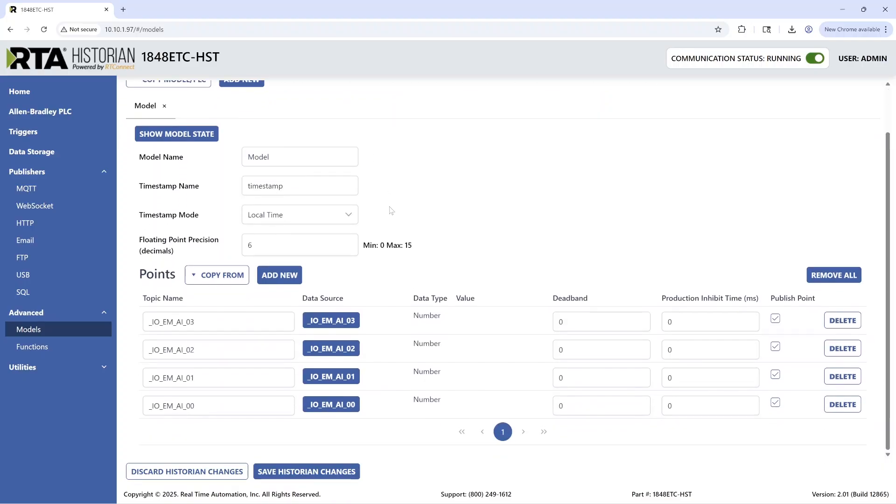
click(194, 322)
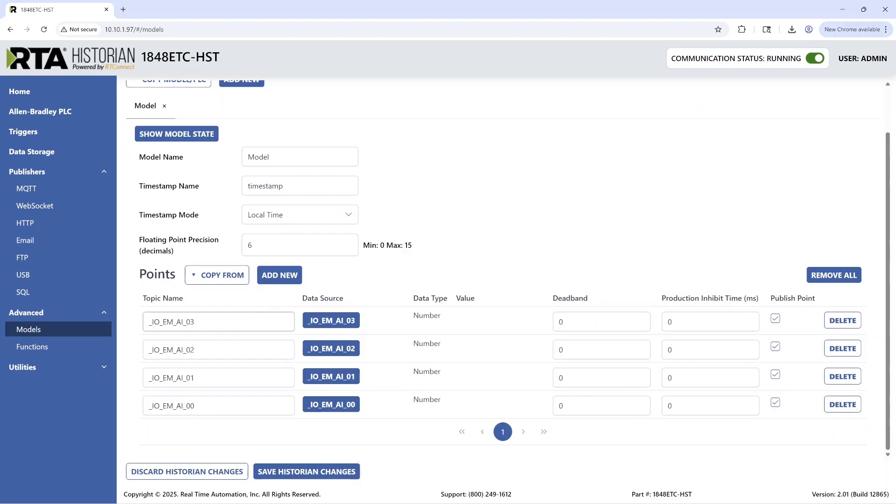
double_click(194, 322)
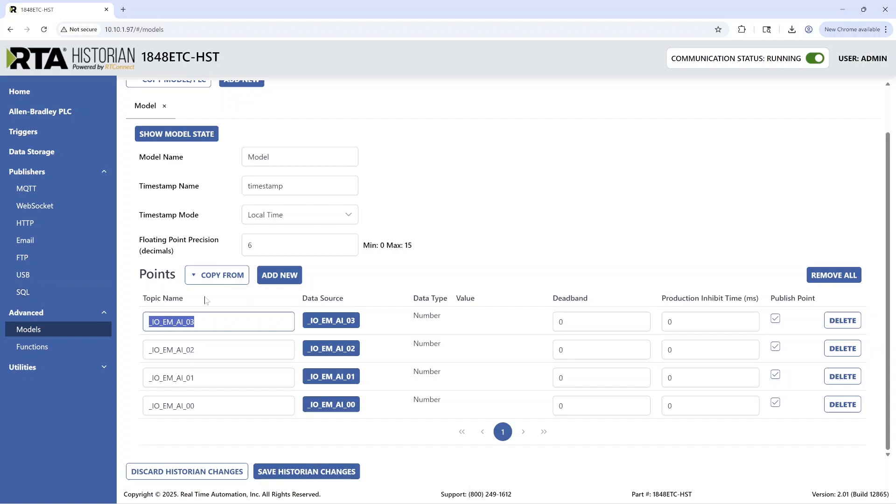
text(Temperature)
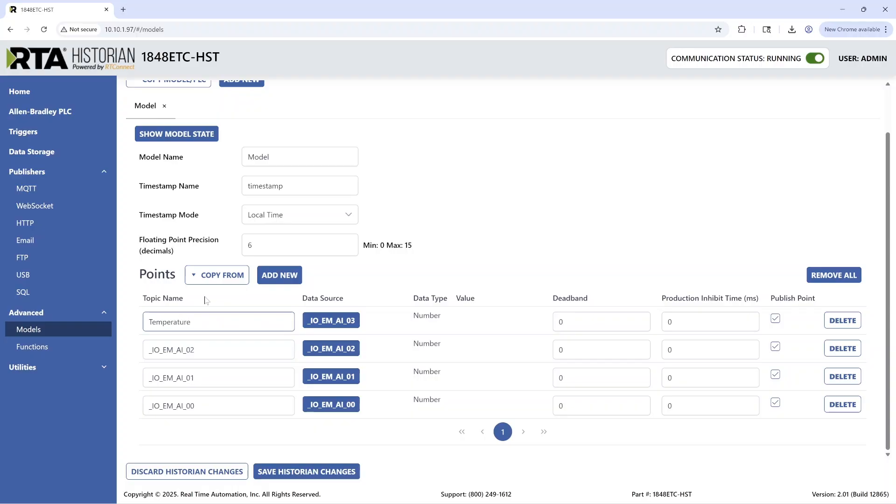
key(Tab)
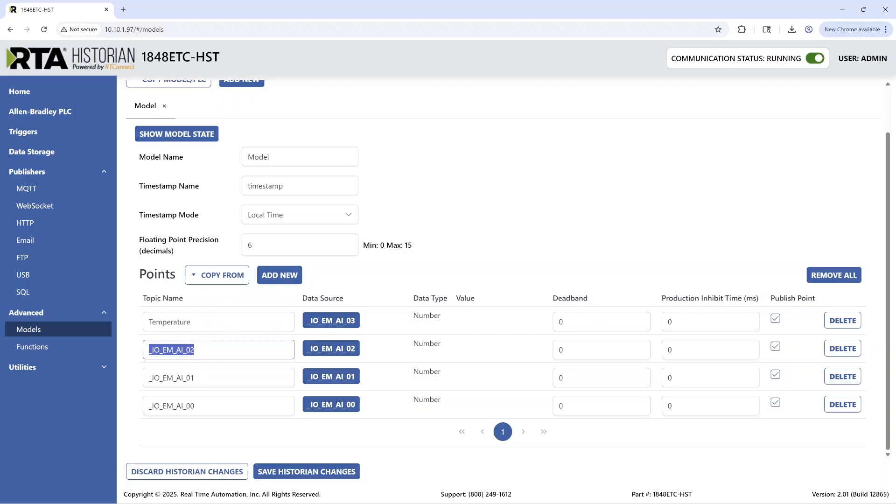
text(Pressure)
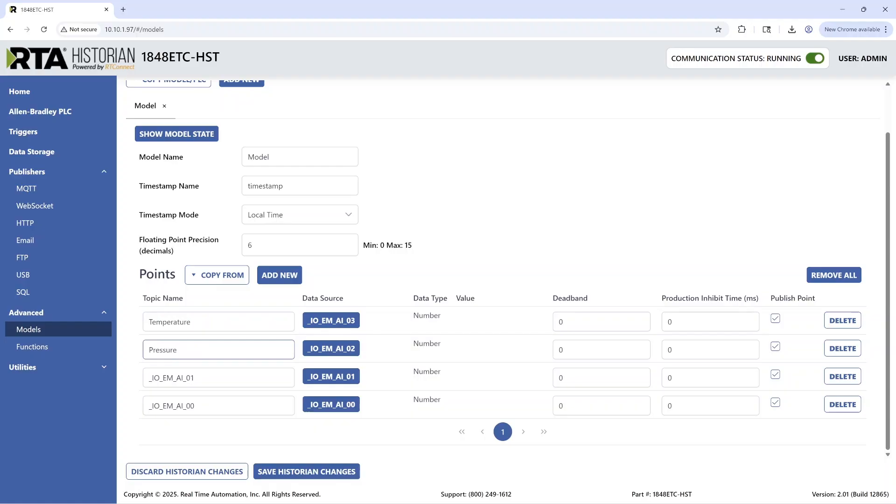
Step: Rename the model topics for _IO_EM_AI_01 and _IO_EM_AI_00 as Sensors/Sensor1 and Sensors/Sensor2
key(Tab)
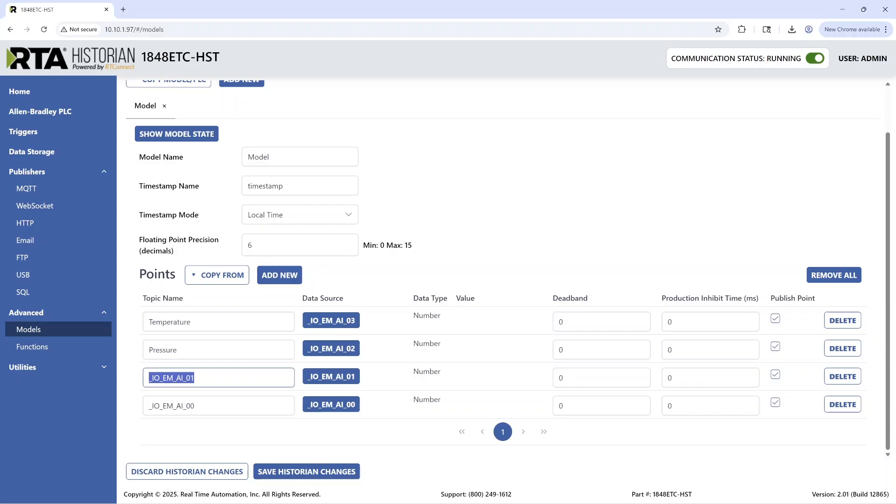
text(Sensors/Sensor1)
double_click(172, 406)
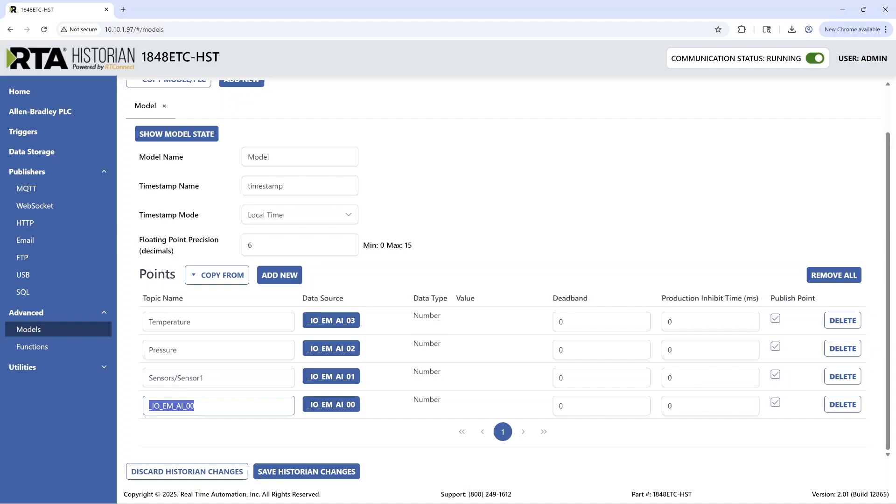
text(Senso)
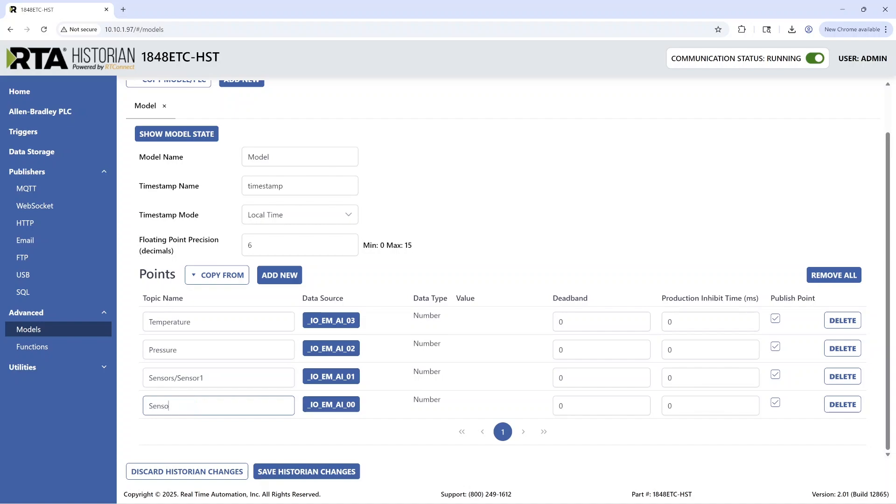
text(rs/Sensor2)
Step: Add a new SQL publisher with Microsoft SQL Server as its database type
click(77, 289)
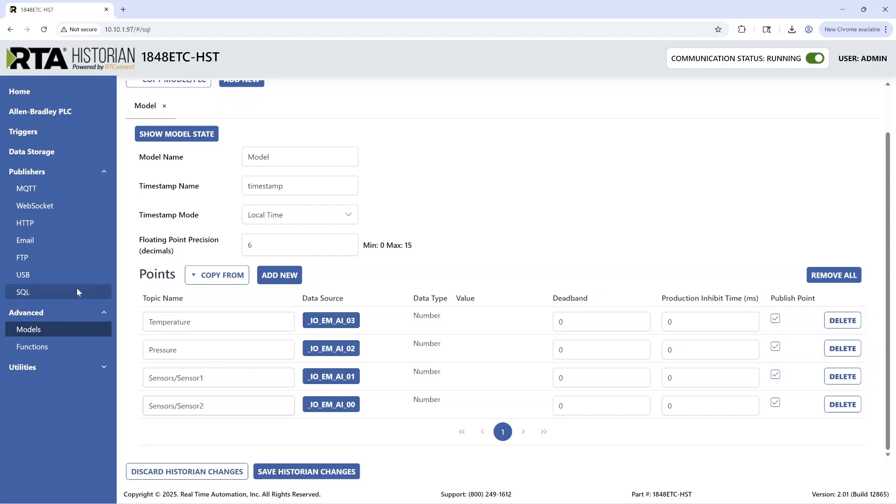
click(149, 118)
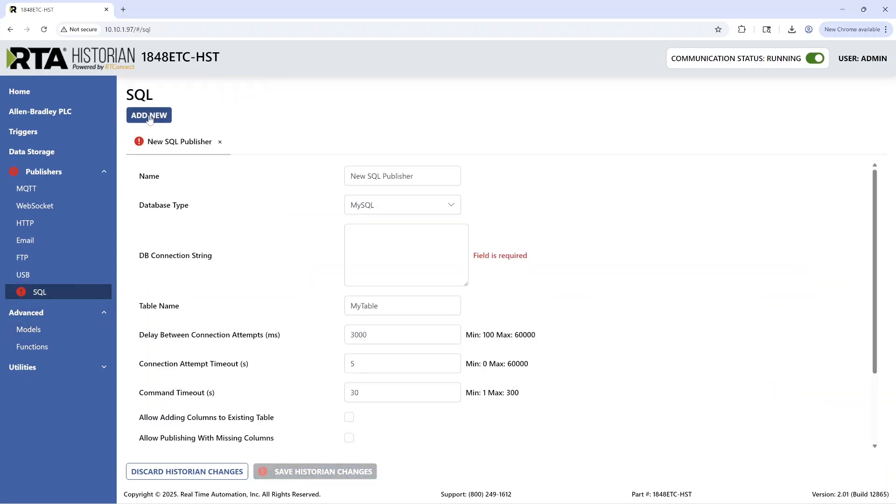
click(374, 207)
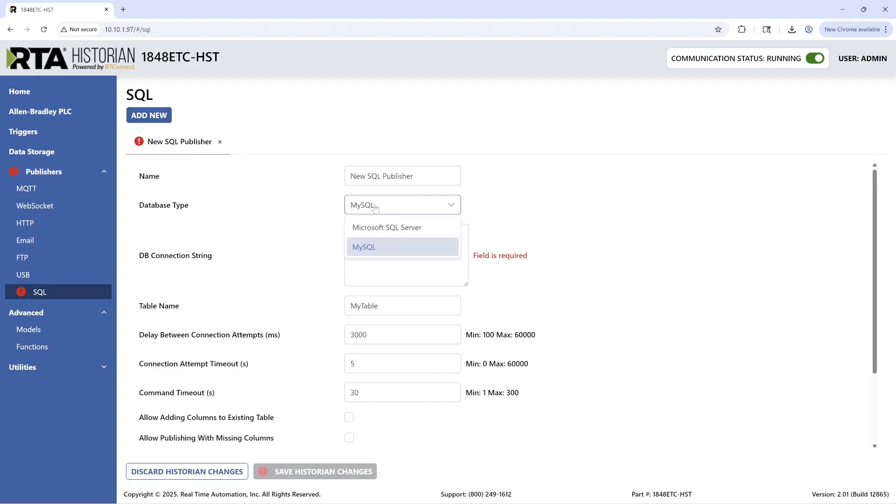
click(409, 229)
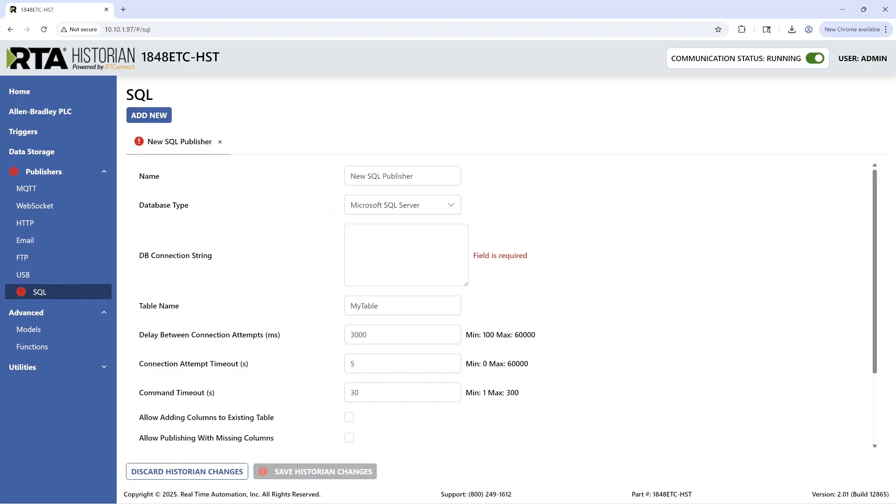
Step: Paste the database connection string, including the account password, into the SQL publisher's DB Connection String
click(405, 253)
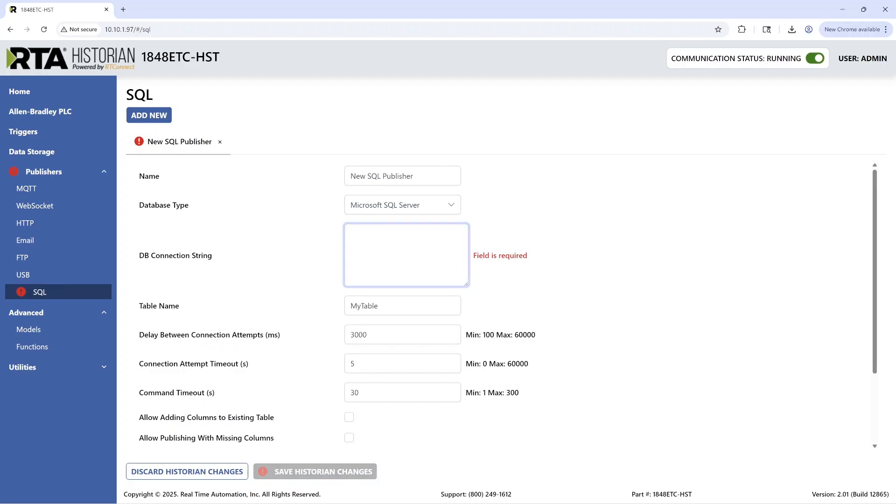
key(ctrl+v)
click(315, 248)
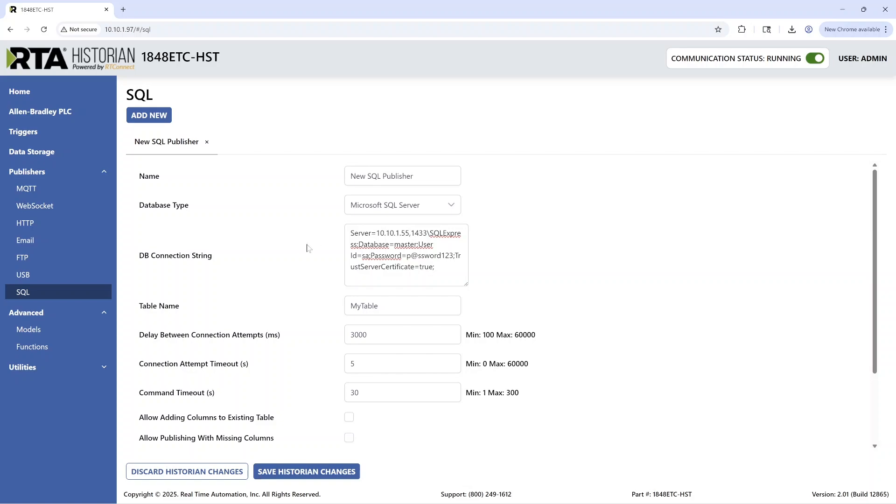
Step: Set the SQL publisher's table name to Historian
scroll(301, 250, down, 1)
key(Tab)
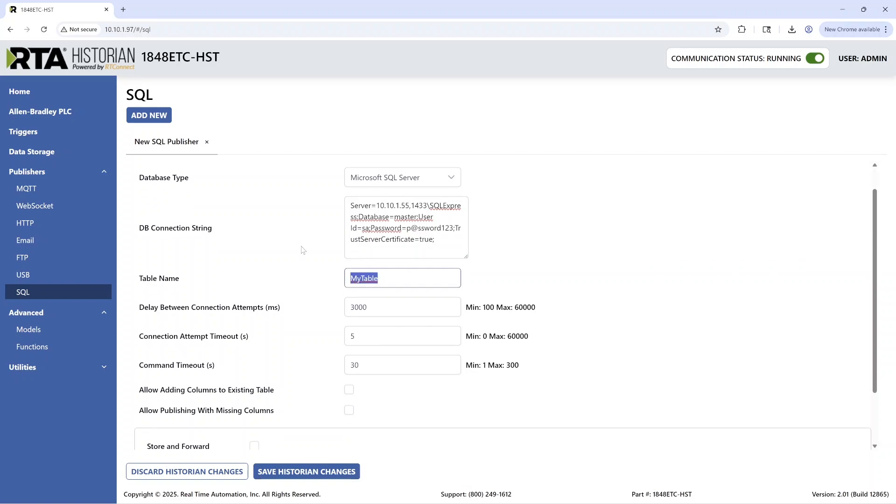
text(Historian)
click(310, 274)
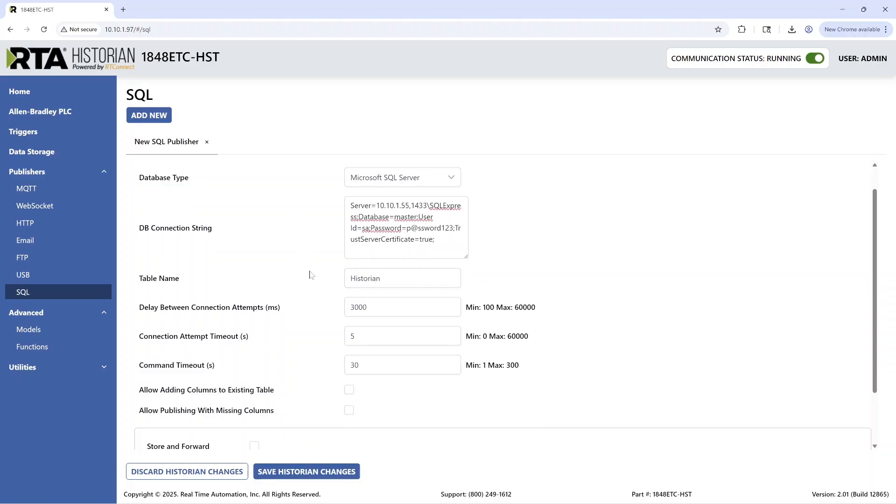
Step: Add a data publishing entry that sends Model on the Every 500ms trigger, and save the historian changes
scroll(310, 275, down, 1)
scroll(311, 275, down, 1)
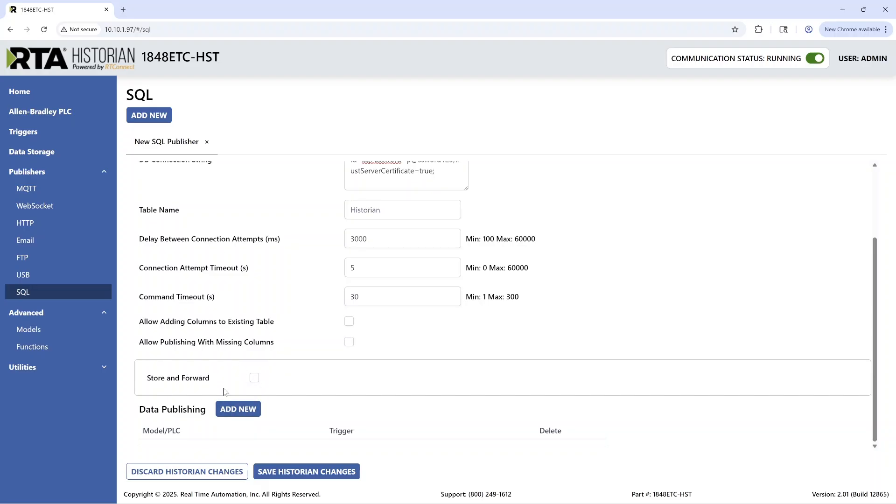
click(239, 411)
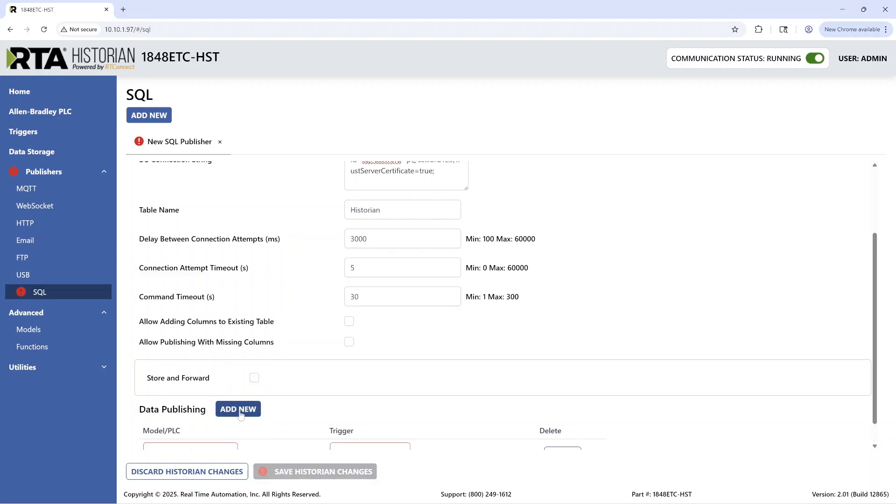
scroll(240, 414, down, 1)
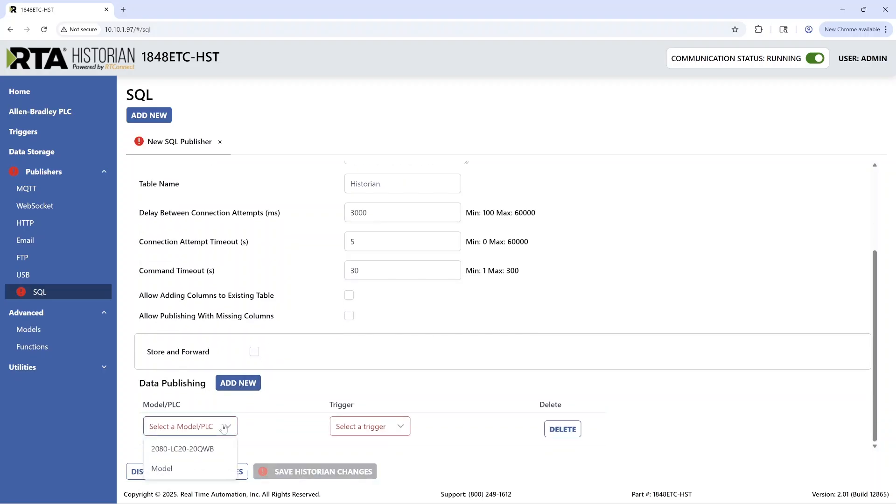
click(178, 469)
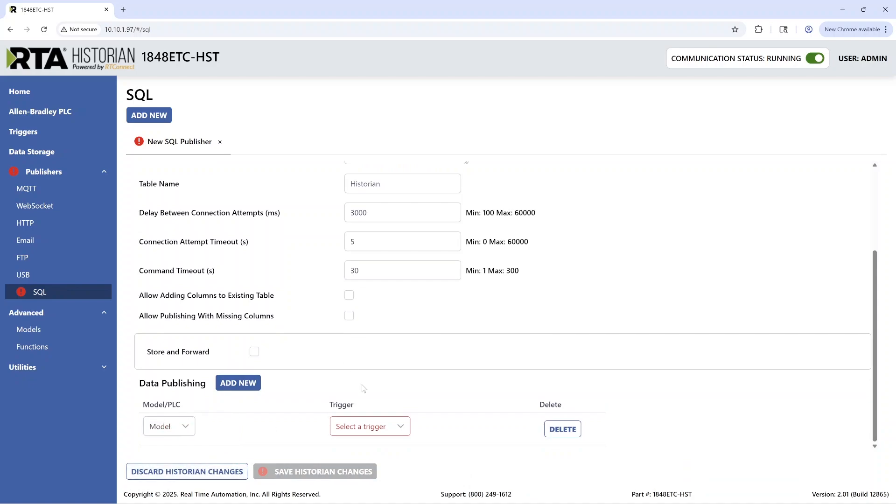
click(374, 422)
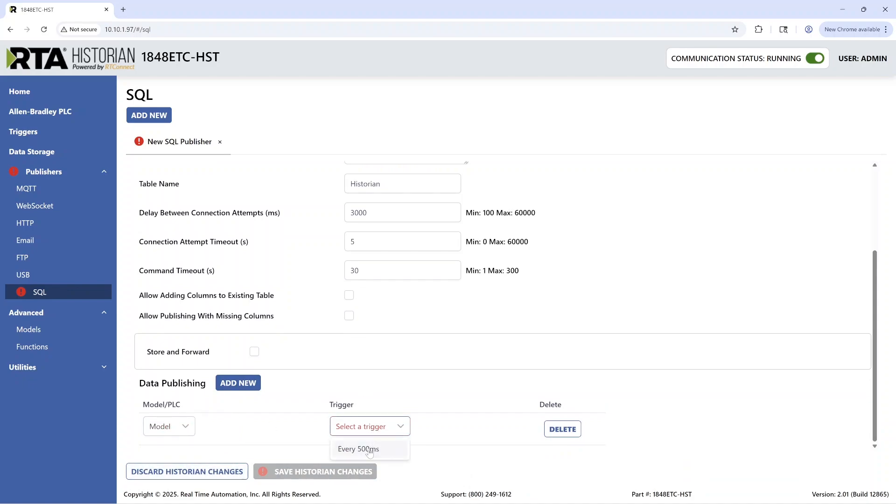
click(364, 451)
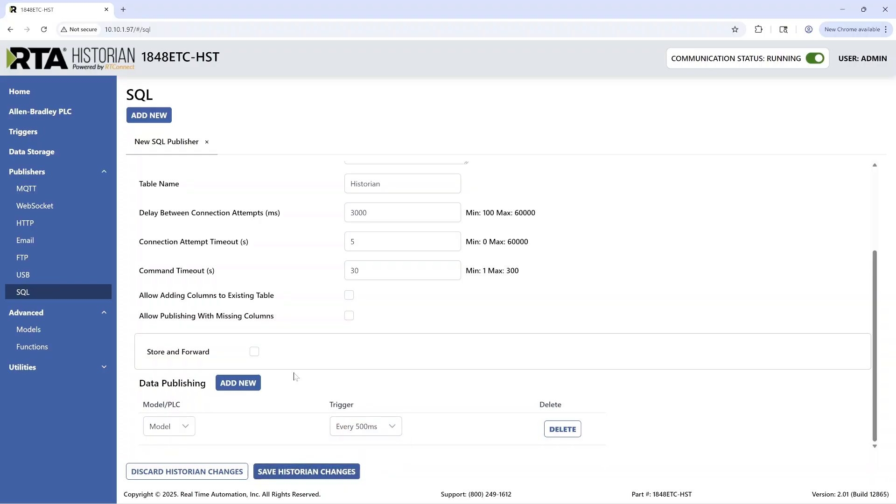
click(283, 473)
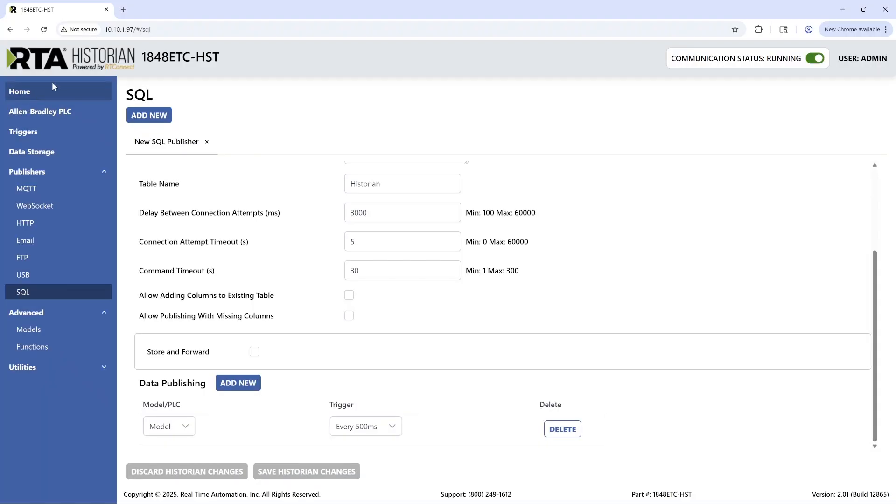
Step: Check the Historian Diagnostics for the SQL publisher's successful and failed sends and any errors
click(51, 90)
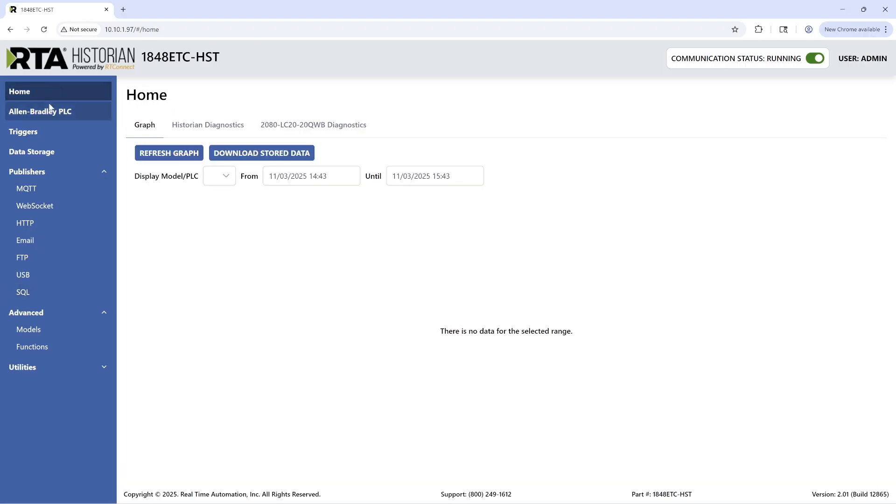
click(232, 127)
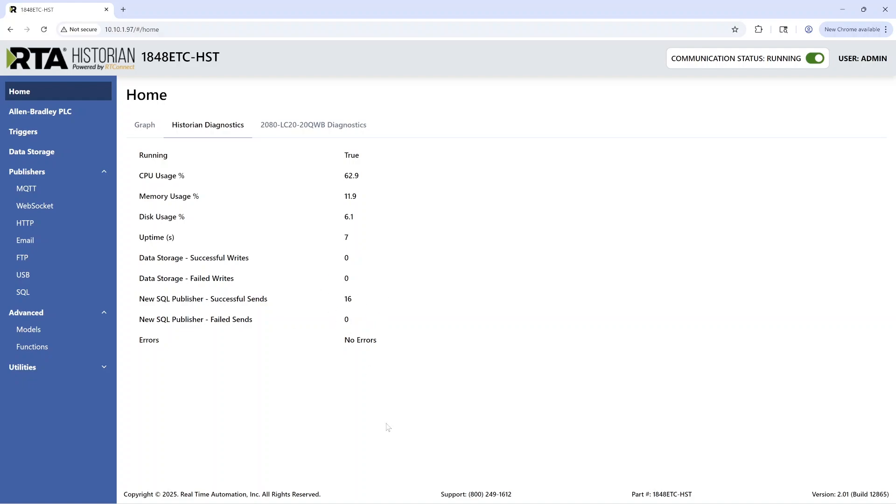
mouse_move(423, 502)
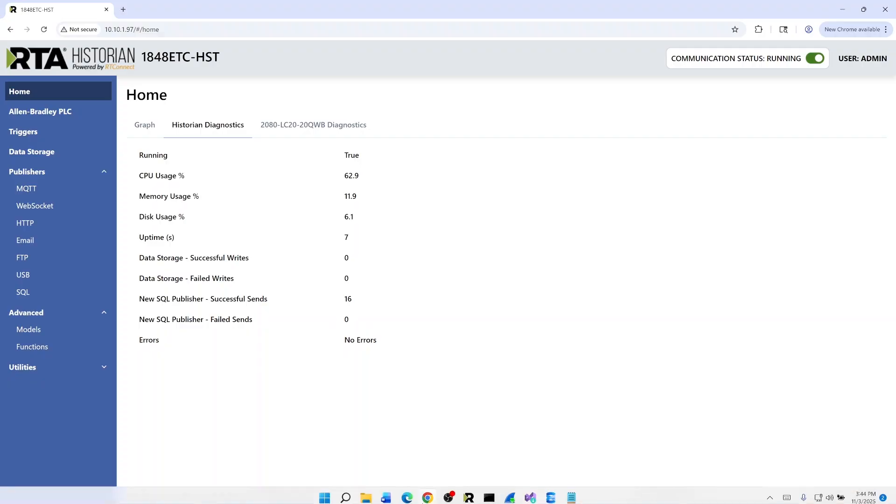
Step: Switch to SQL Server Management Studio, rerun the open MyTable query, and refresh the master database's Tables folder
click(552, 495)
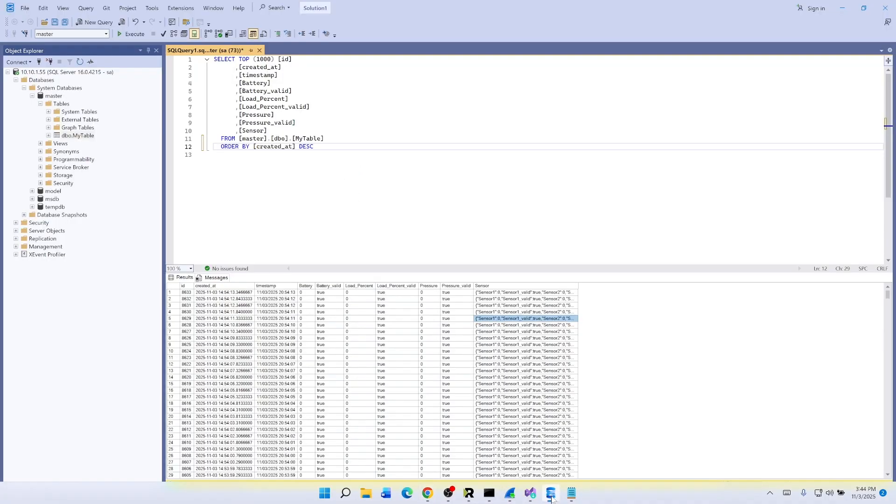
click(131, 34)
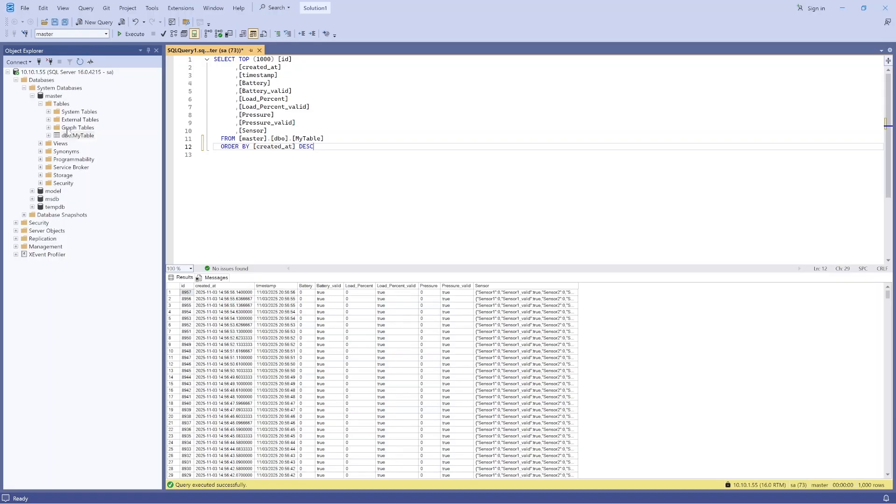
click(61, 104)
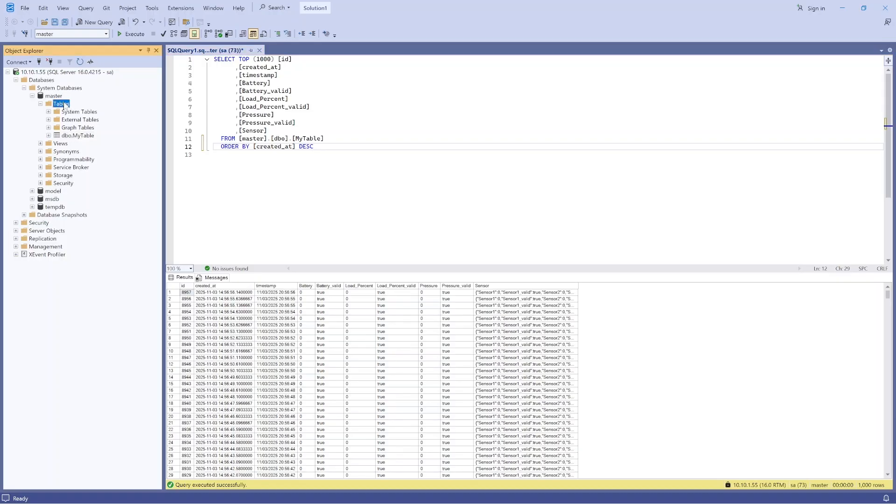
click(80, 62)
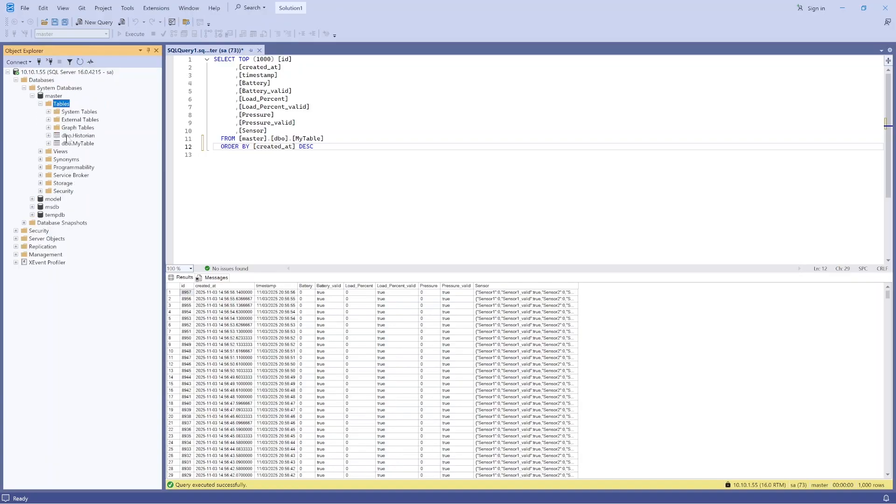
Step: Query the top 1000 rows of the dbo.Historian table
click(67, 136)
right_click(67, 138)
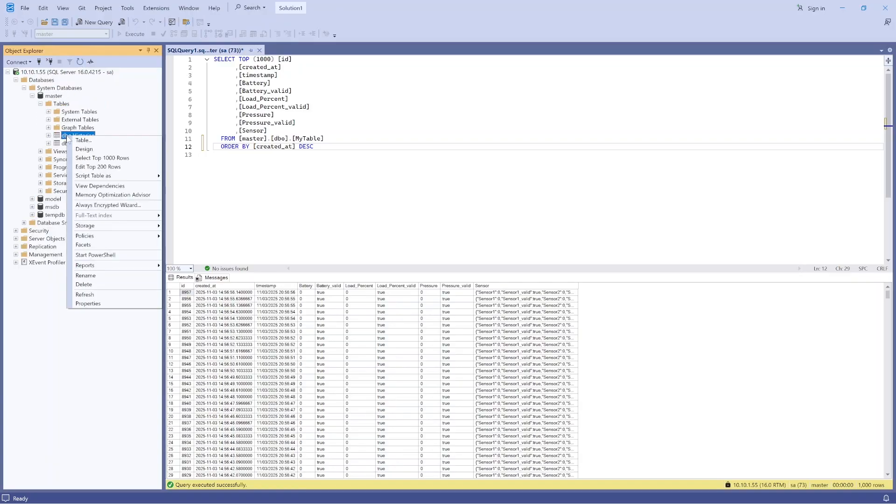
click(105, 160)
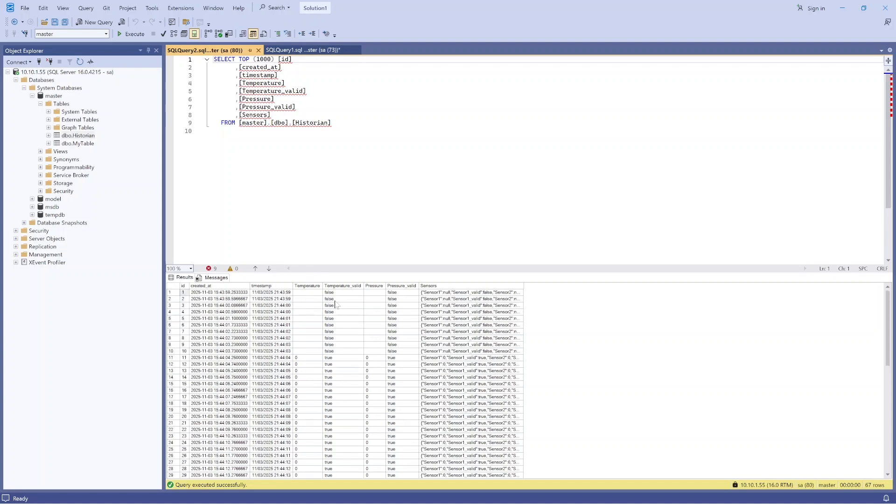
Step: Add the line ORDER BY [created_at] DESC after the FROM clause of the Historian query
click(332, 123)
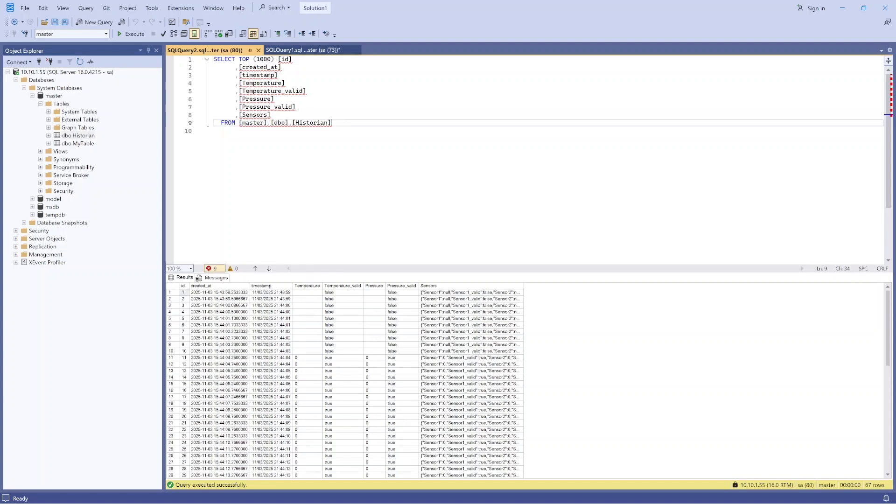
key(Return)
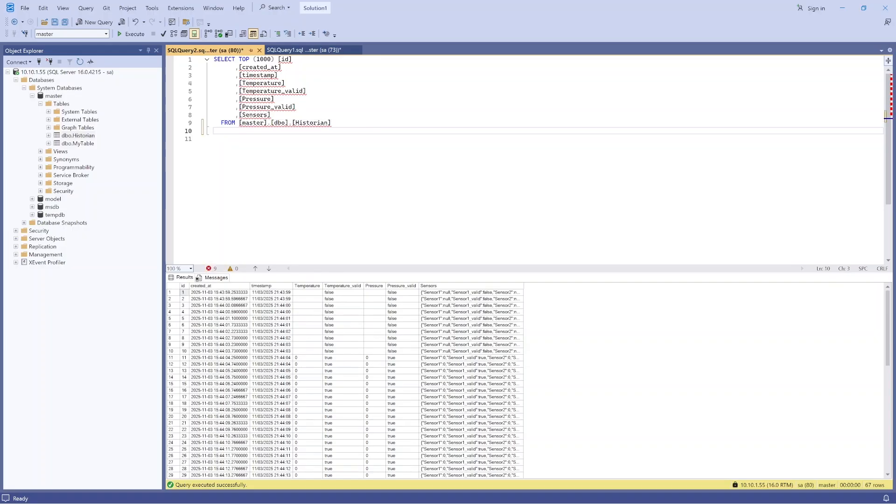
text(ORDER BY [)
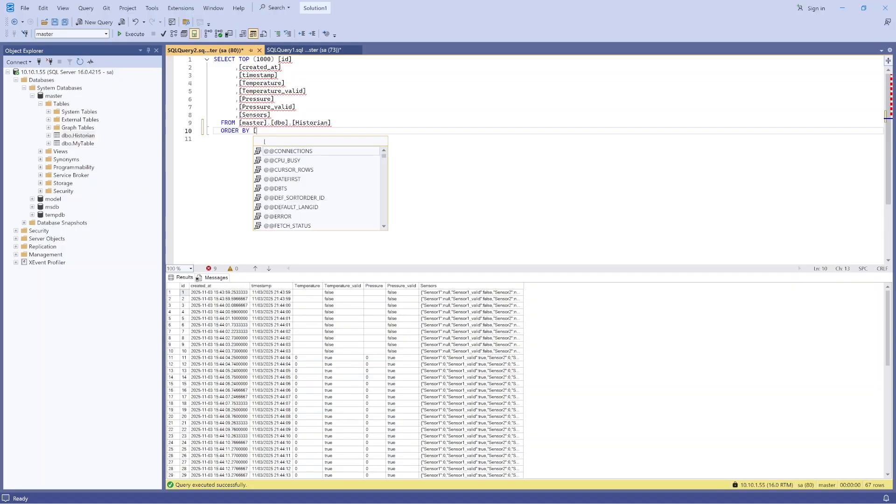
text(created_at)
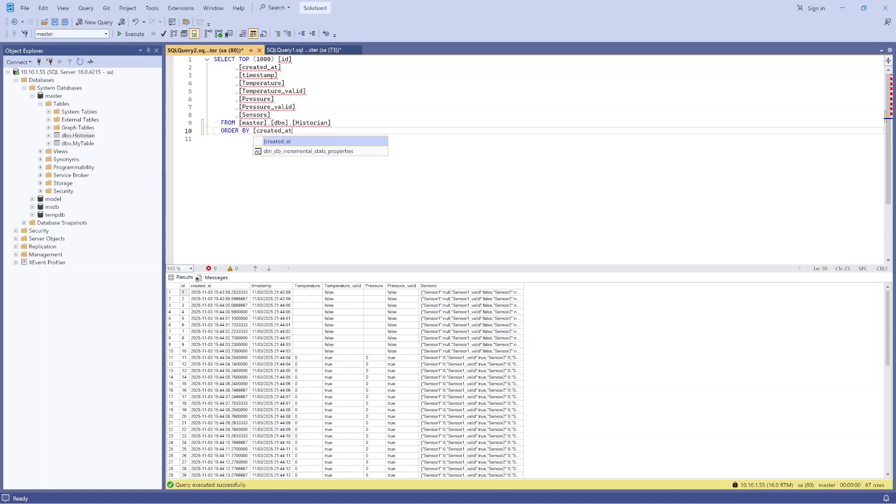
text(] DESC)
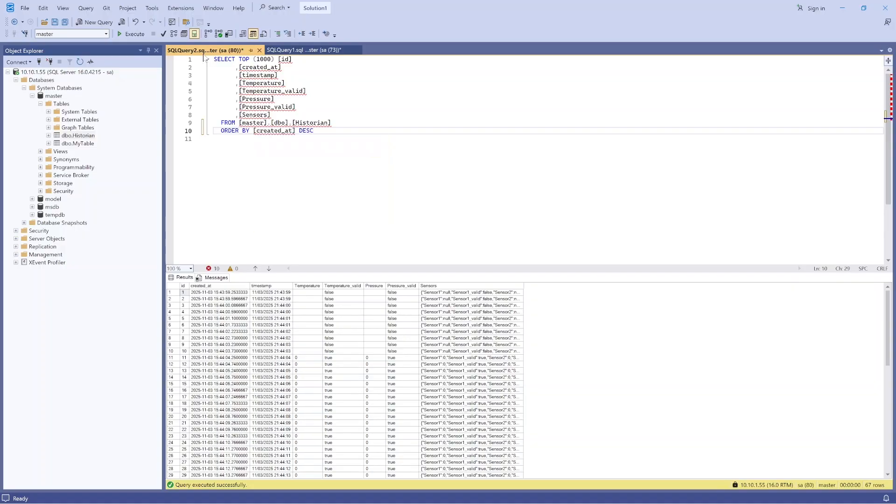
Step: Execute the sorted Historian query twice and look through the returned rows
click(129, 34)
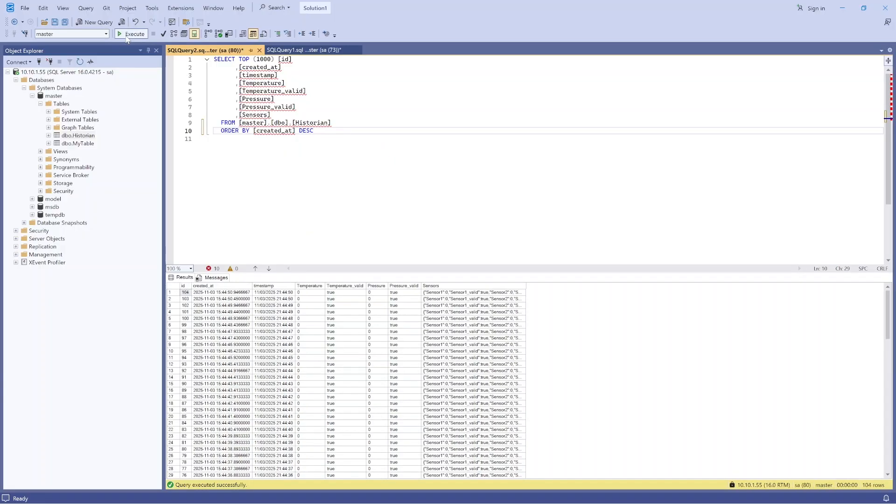
click(127, 36)
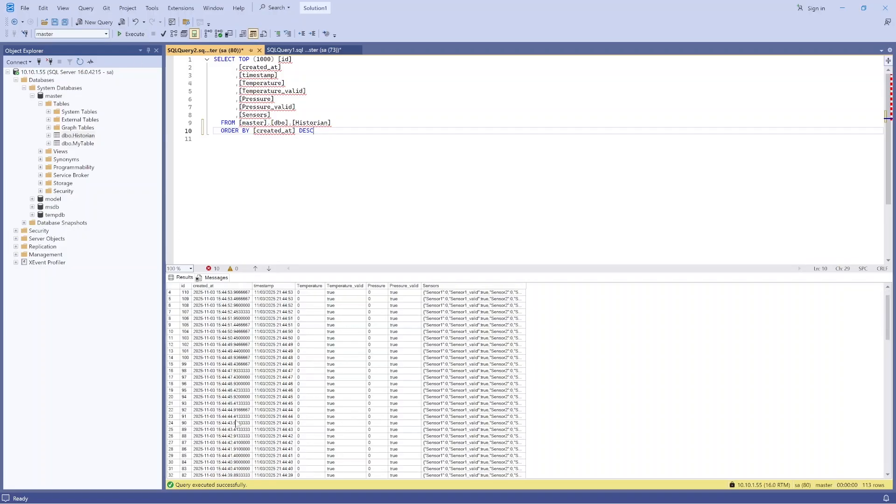
scroll(233, 334, down, 1)
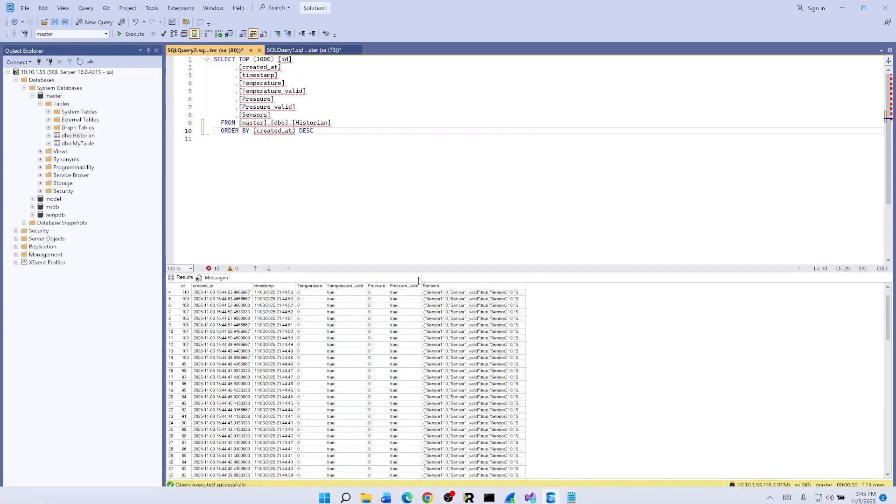